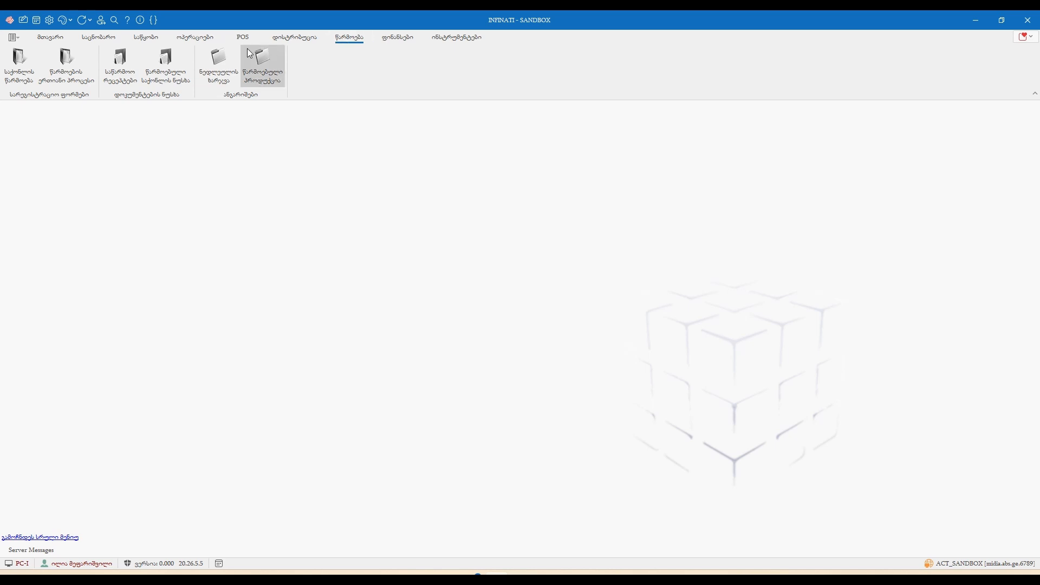
# Open a goods production registration, load recipe "2002 ლობიანი ლორით დიდი", and increase its portions to 7
pyautogui.click(11, 62)
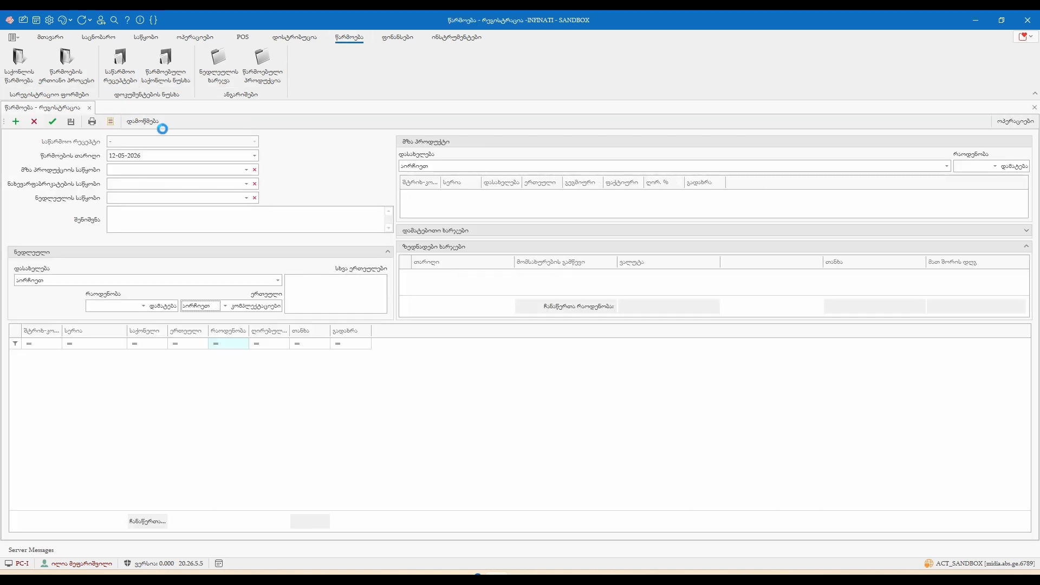
pyautogui.click(255, 142)
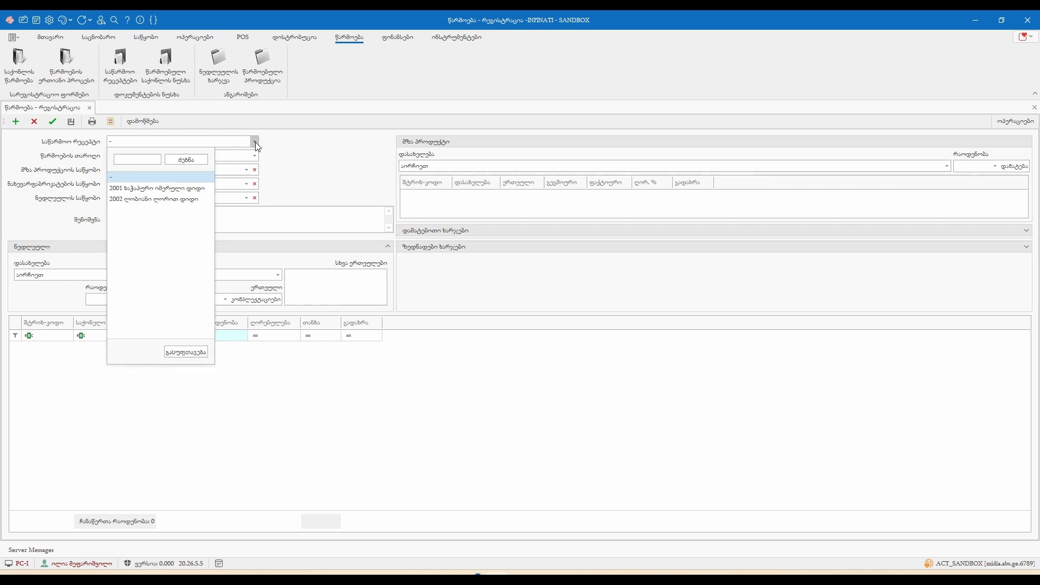
pyautogui.click(210, 199)
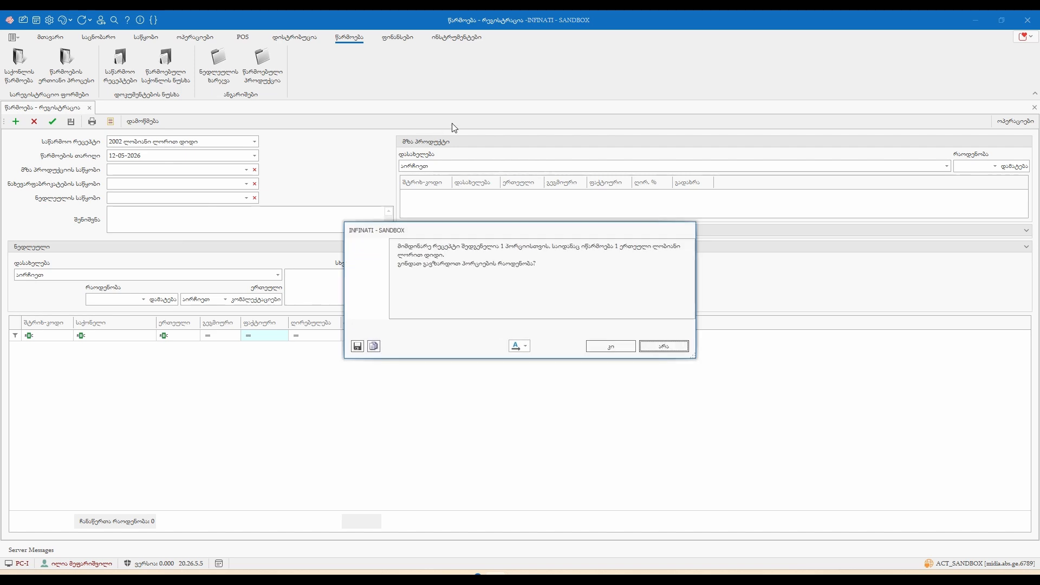
pyautogui.press('Return')
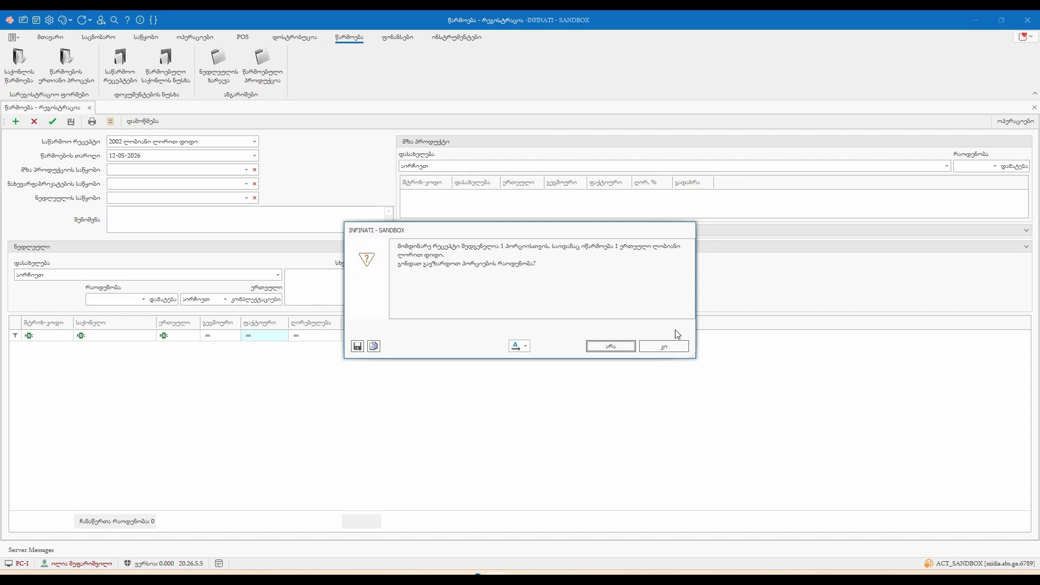
pyautogui.click(675, 348)
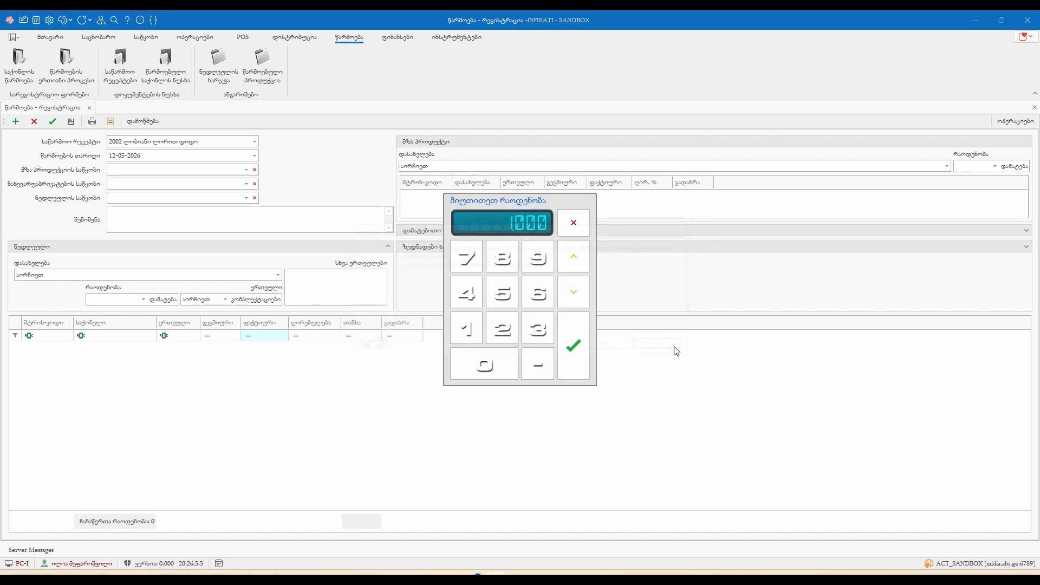
pyautogui.click(575, 336)
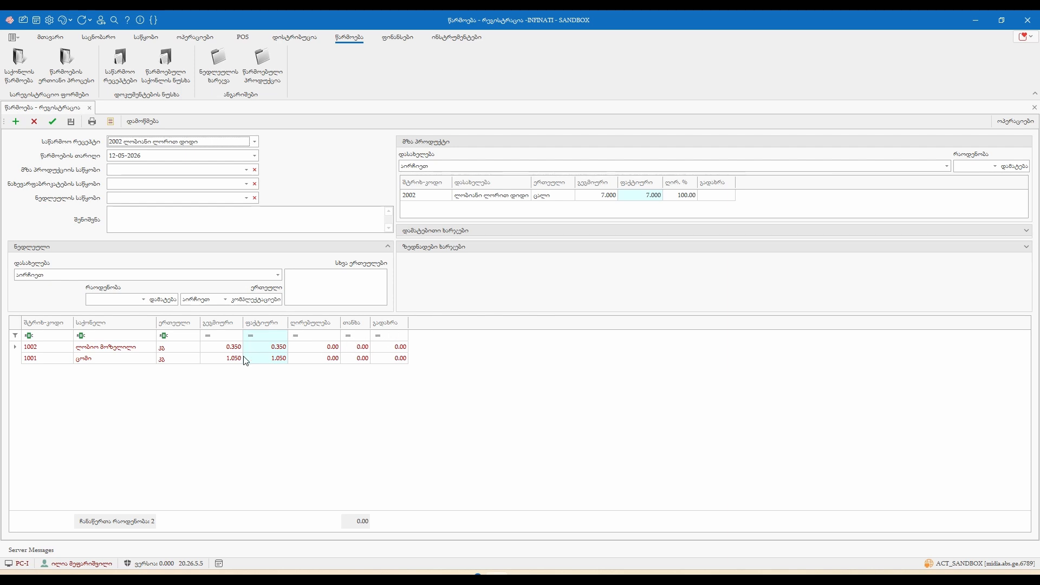
pyautogui.moveTo(114, 349); pyautogui.dragTo(196, 356)
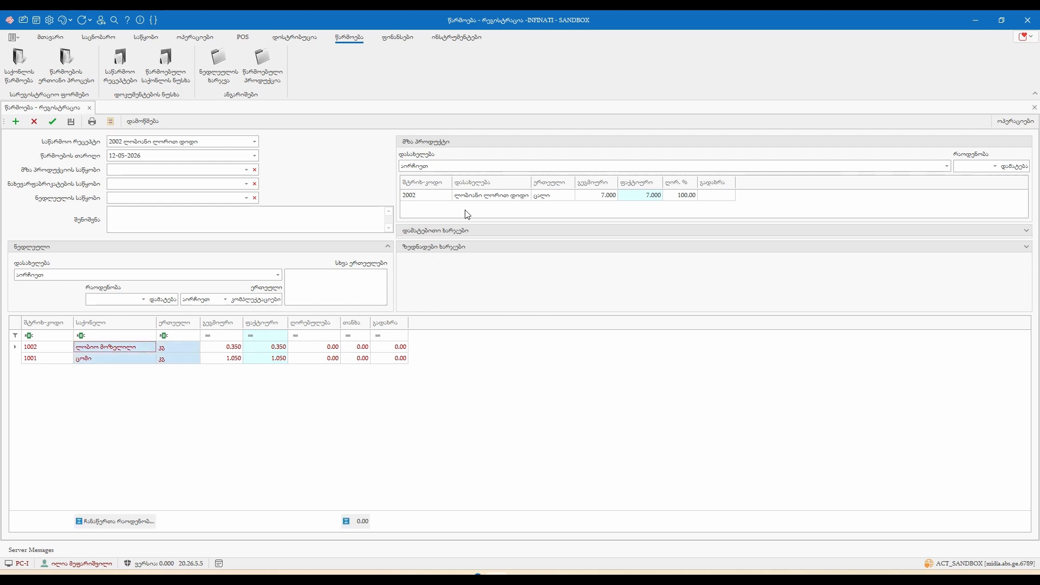
pyautogui.moveTo(437, 204); pyautogui.dragTo(512, 198)
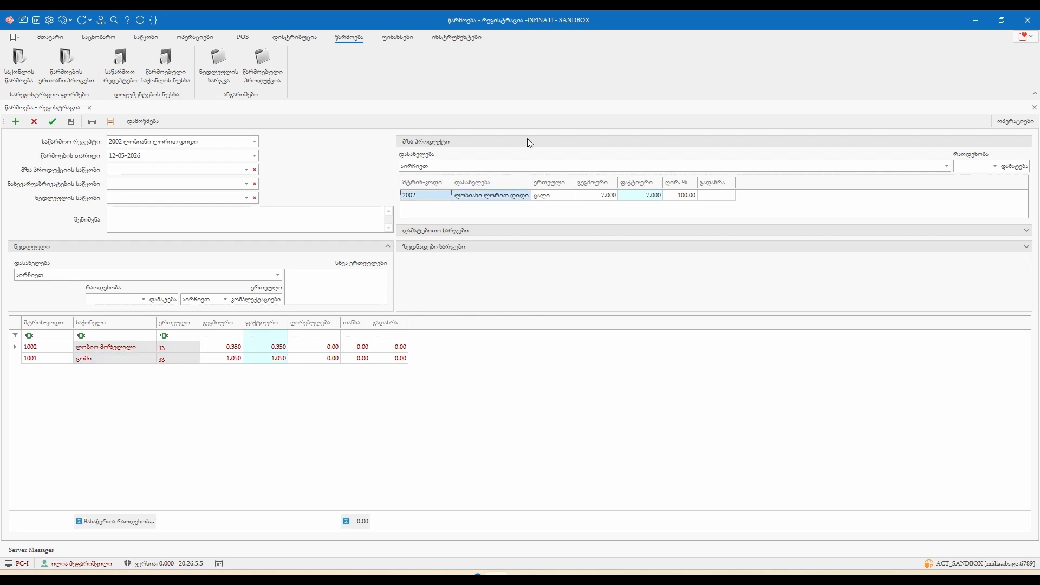
pyautogui.click(485, 31)
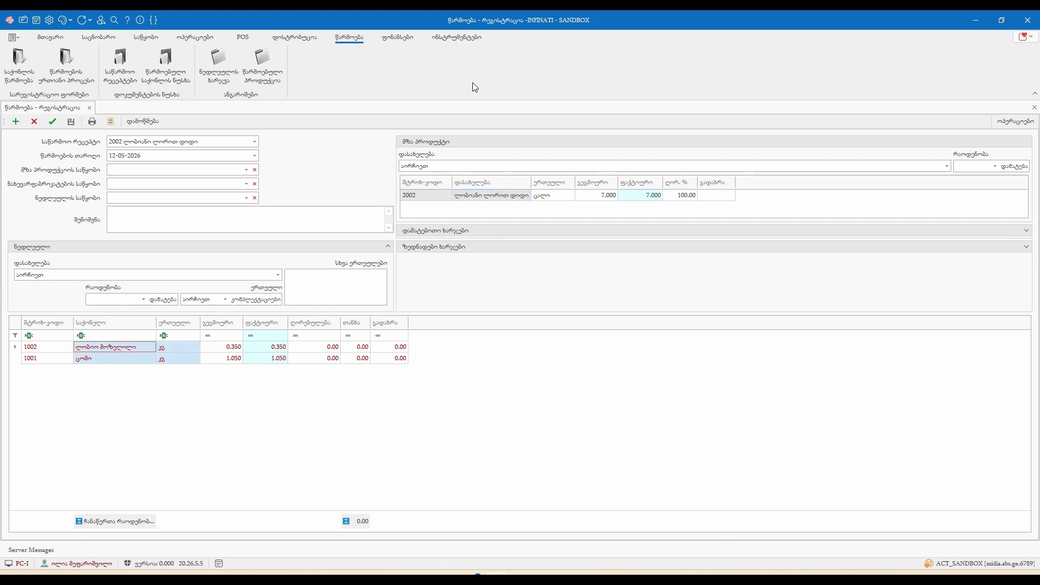
# Assign finished-product warehouse "1640 მზა პროდუქცია" and raw-material warehouse "1620 ნედლეული და მასალები", and post the recipe-based production document
pyautogui.click(223, 172)
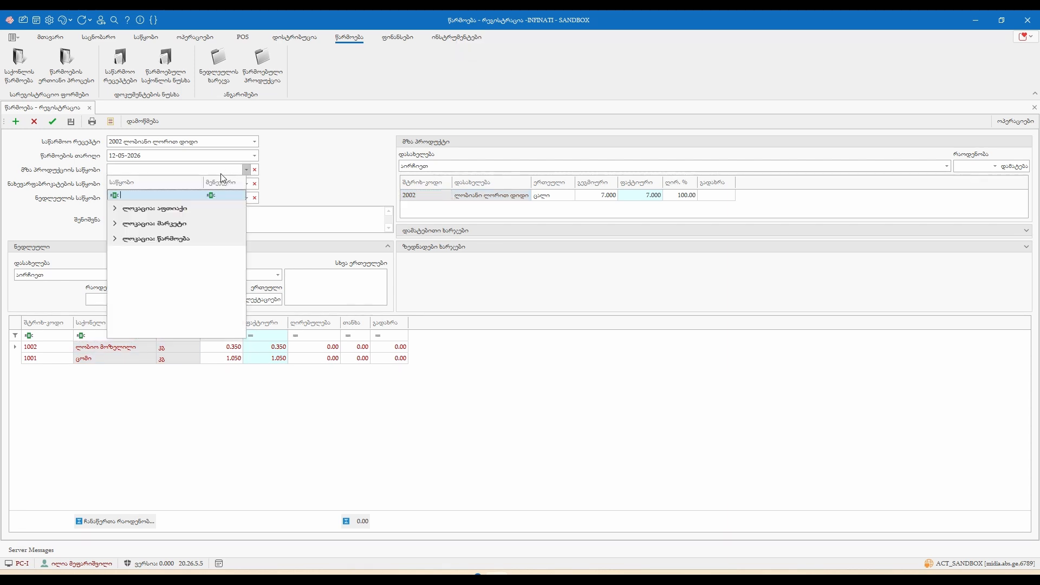
pyautogui.click(186, 238)
pyautogui.click(189, 251)
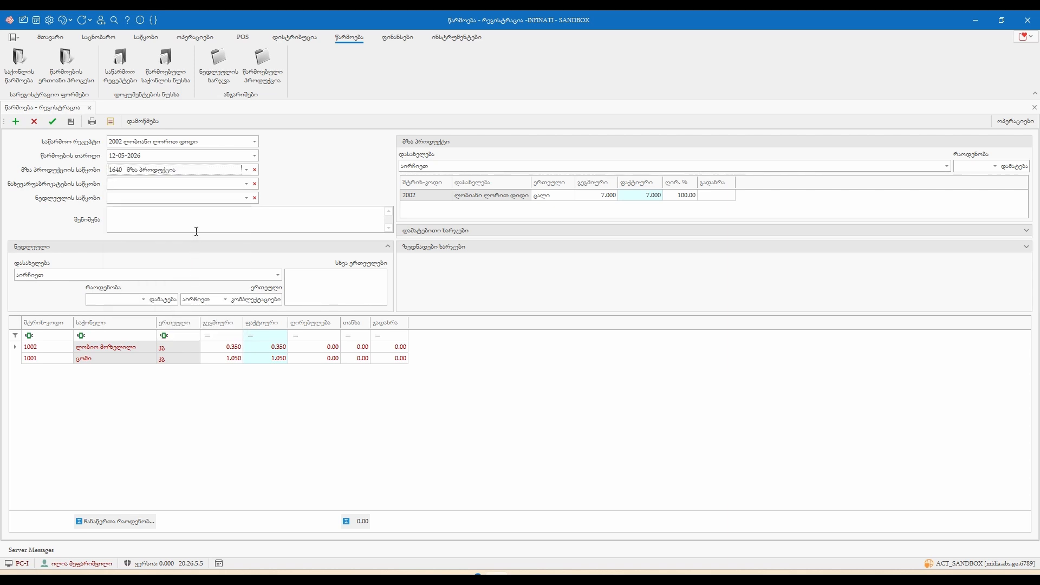
pyautogui.click(211, 199)
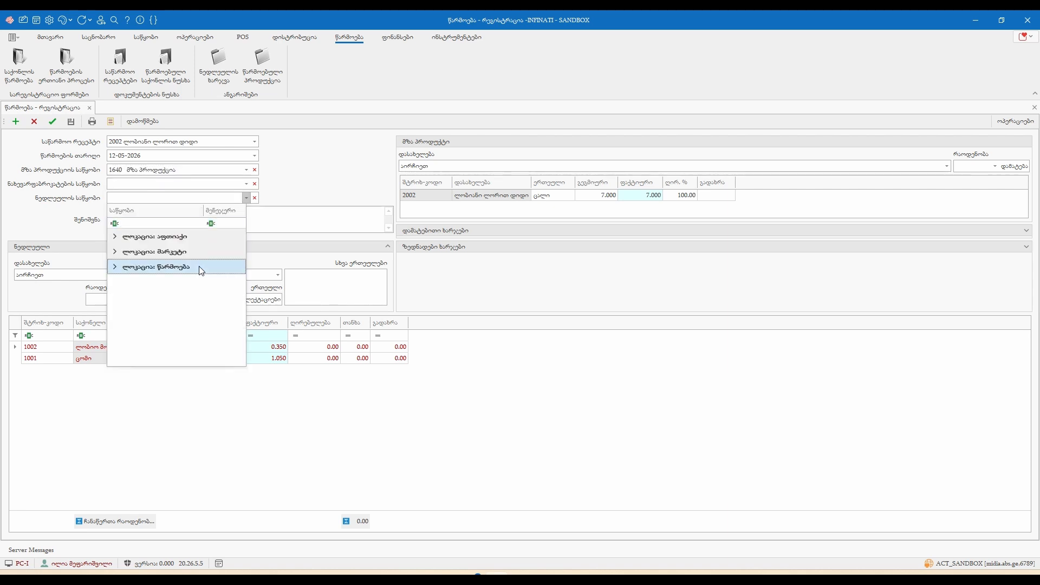
pyautogui.click(201, 269)
pyautogui.click(210, 280)
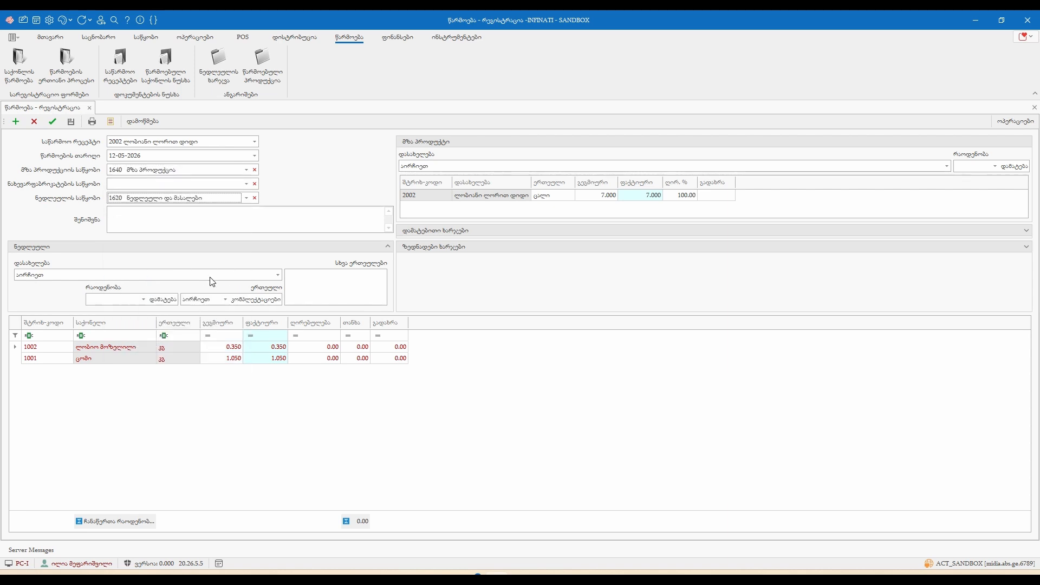
pyautogui.click(454, 341)
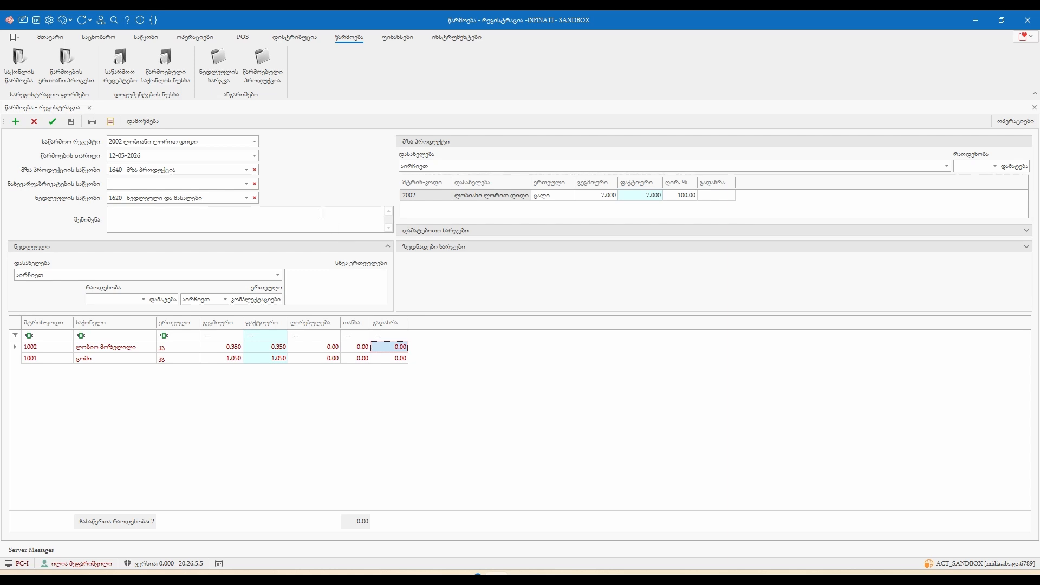
pyautogui.click(142, 121)
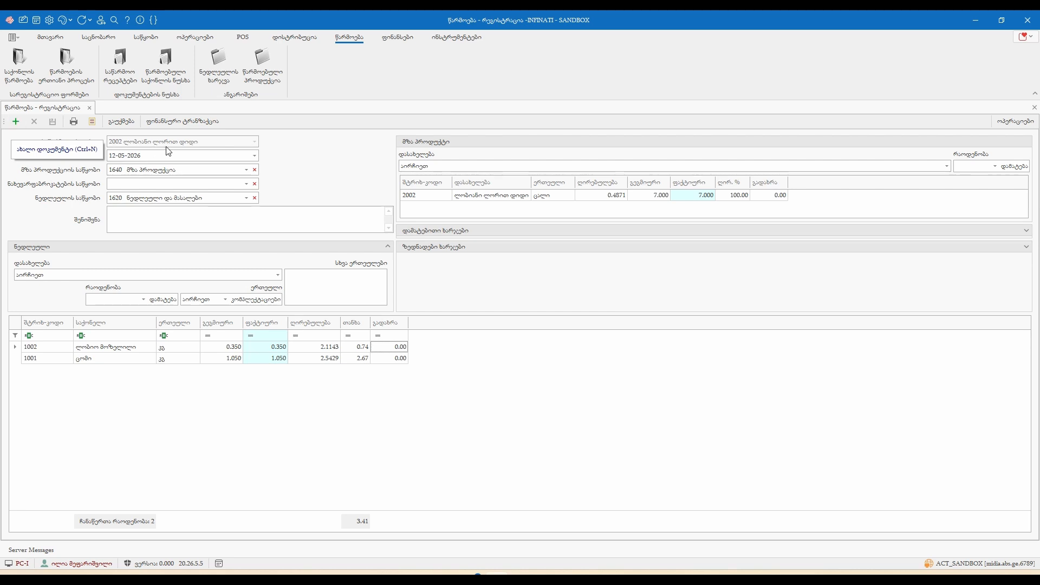
# Start a second production registration without a recipe, using warehouse 1640 for finished products and 1620 for raw materials
pyautogui.click(24, 64)
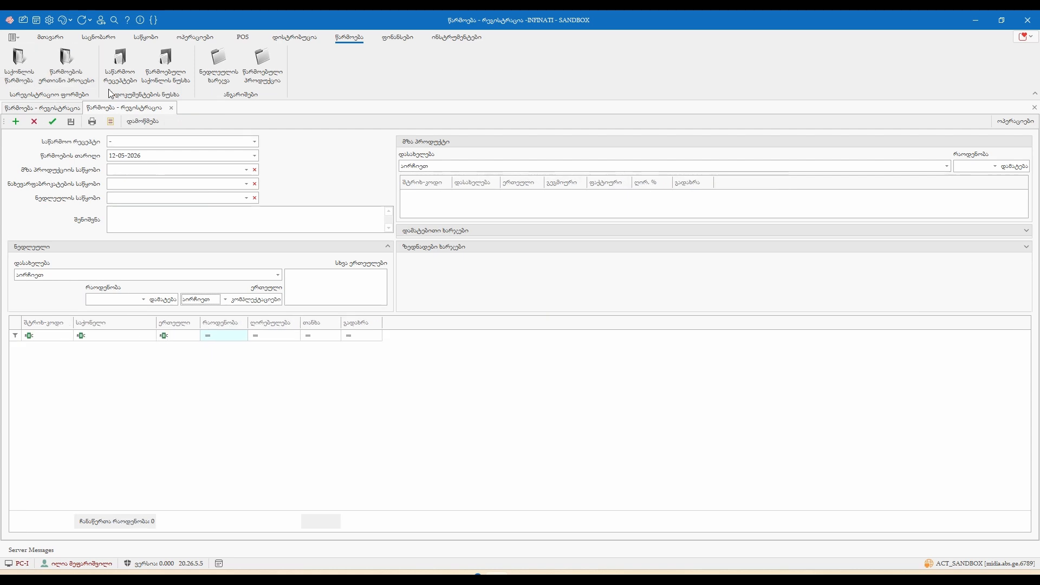
pyautogui.click(153, 170)
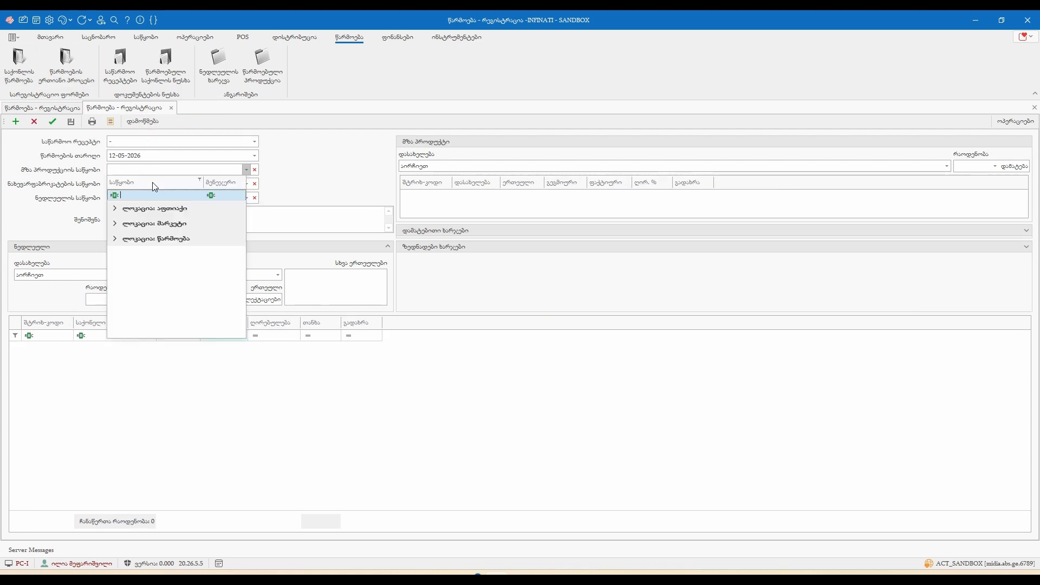
pyautogui.click(171, 242)
pyautogui.click(173, 273)
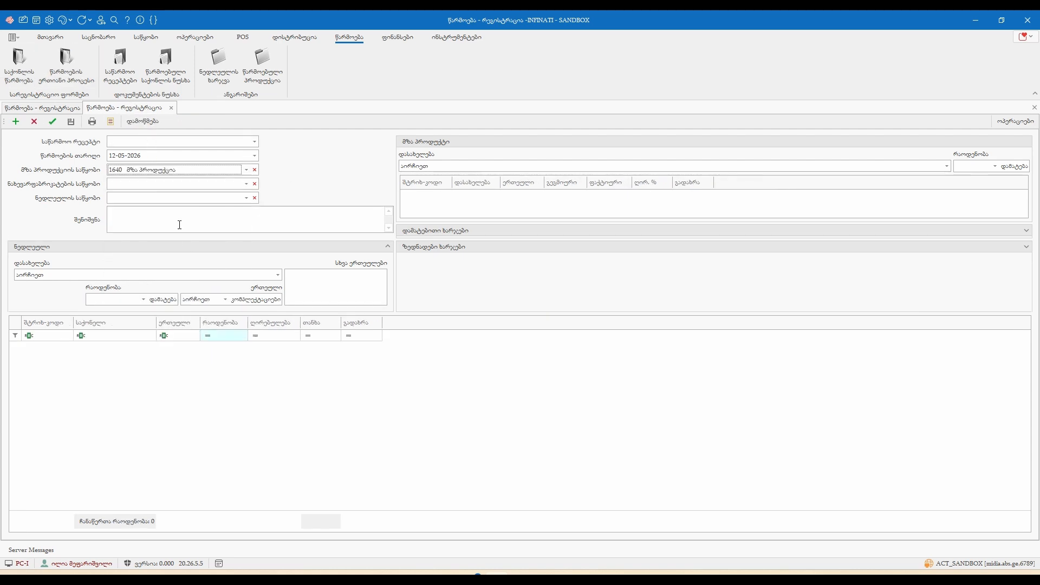
pyautogui.click(190, 199)
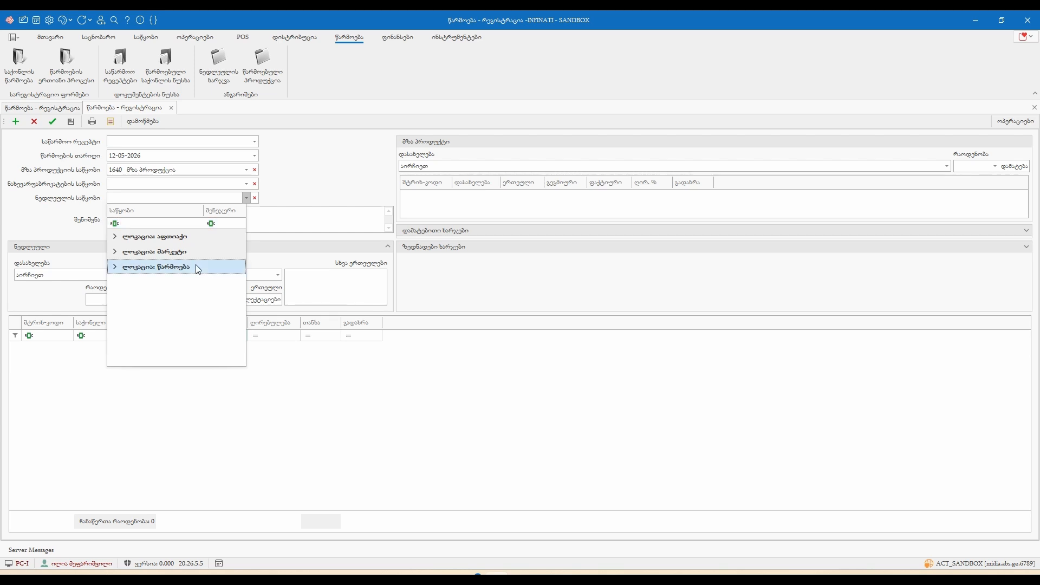
pyautogui.click(198, 267)
pyautogui.click(213, 281)
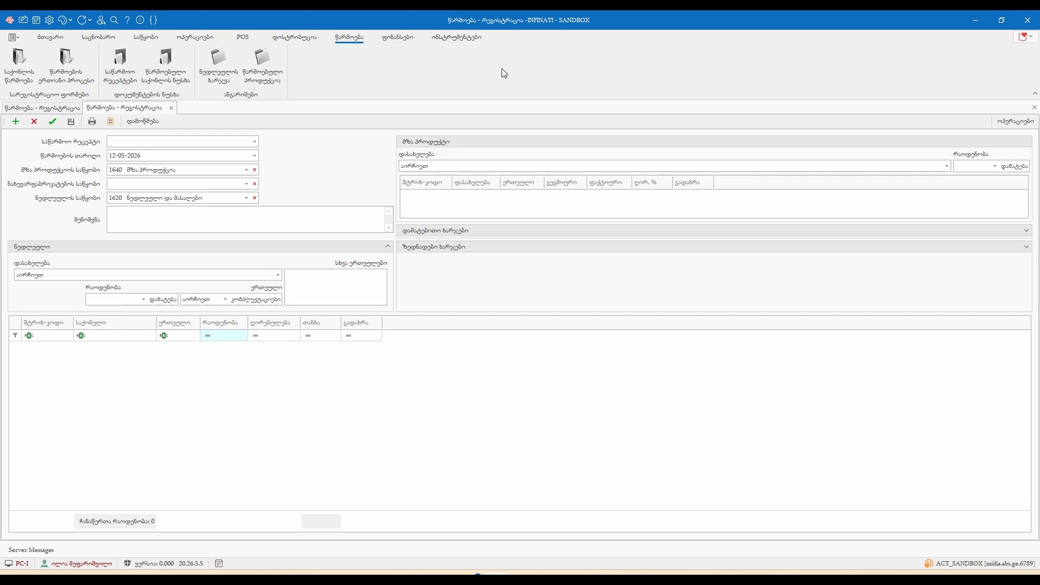
# Add finished product "2002 ლობიანი ლორით დიდი" with a quantity of 3 to the production document
pyautogui.click(947, 167)
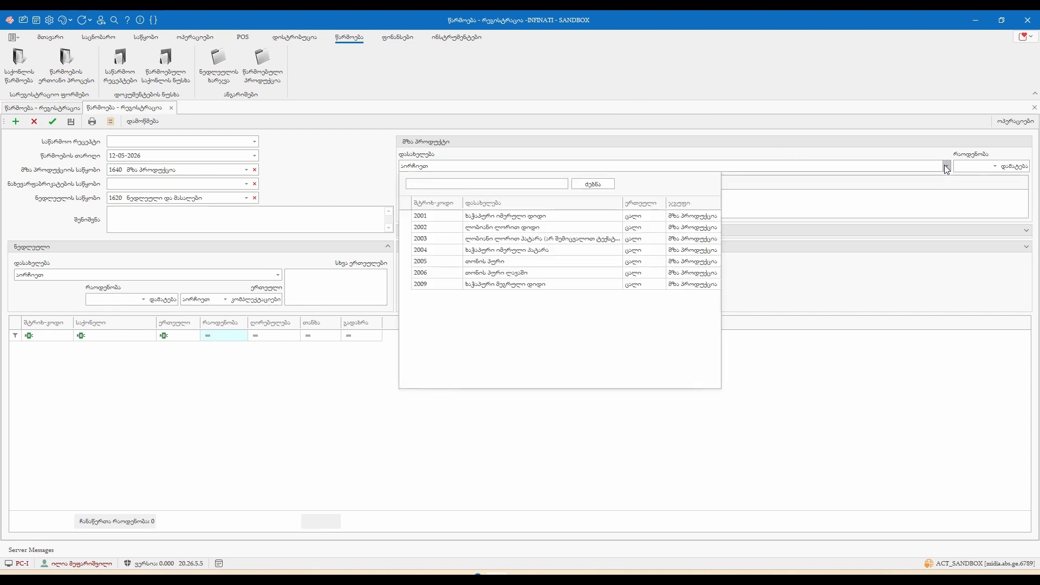
pyautogui.click(600, 226)
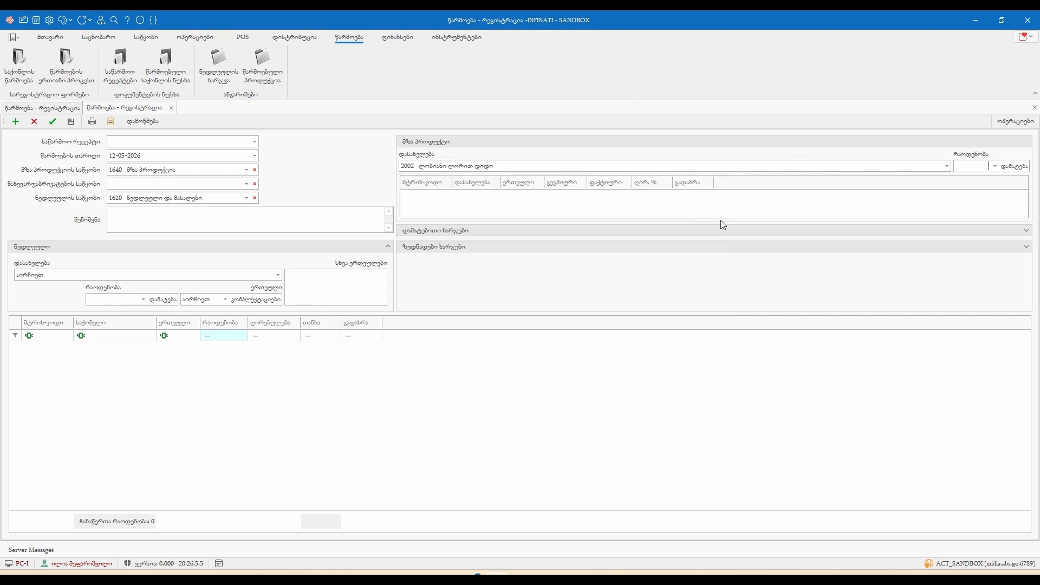
pyautogui.click(985, 168)
pyautogui.write('3')
pyautogui.click(1015, 168)
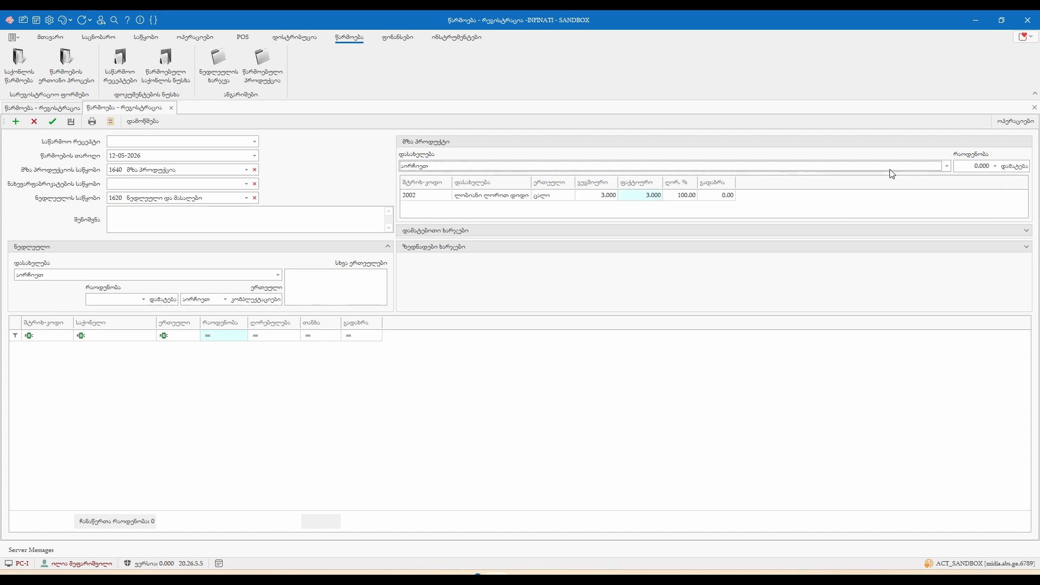
# Add raw material "1001 ცომი" with a quantity of 1.2 kg to the production document
pyautogui.click(278, 276)
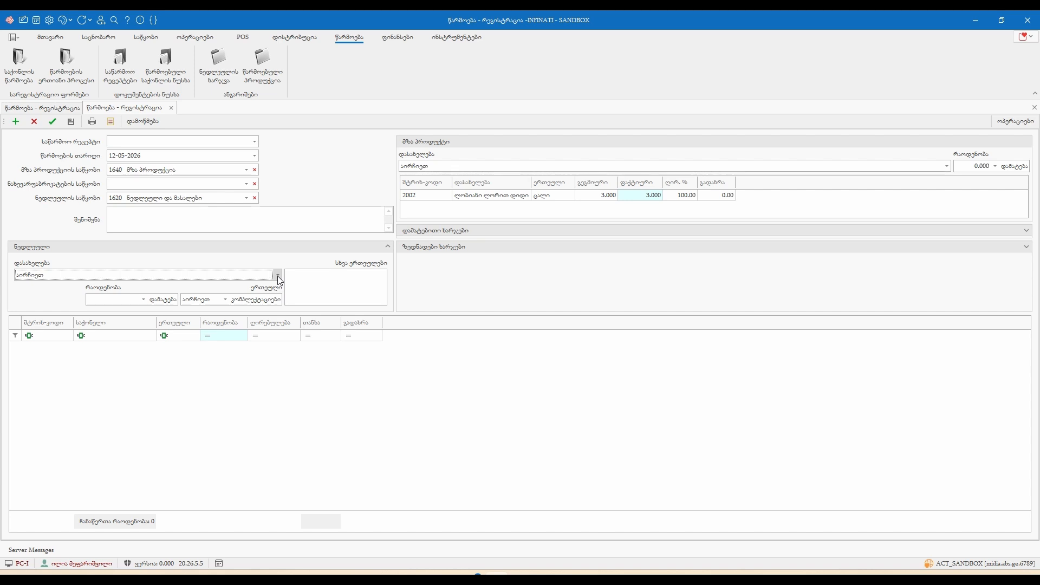
pyautogui.click(277, 275)
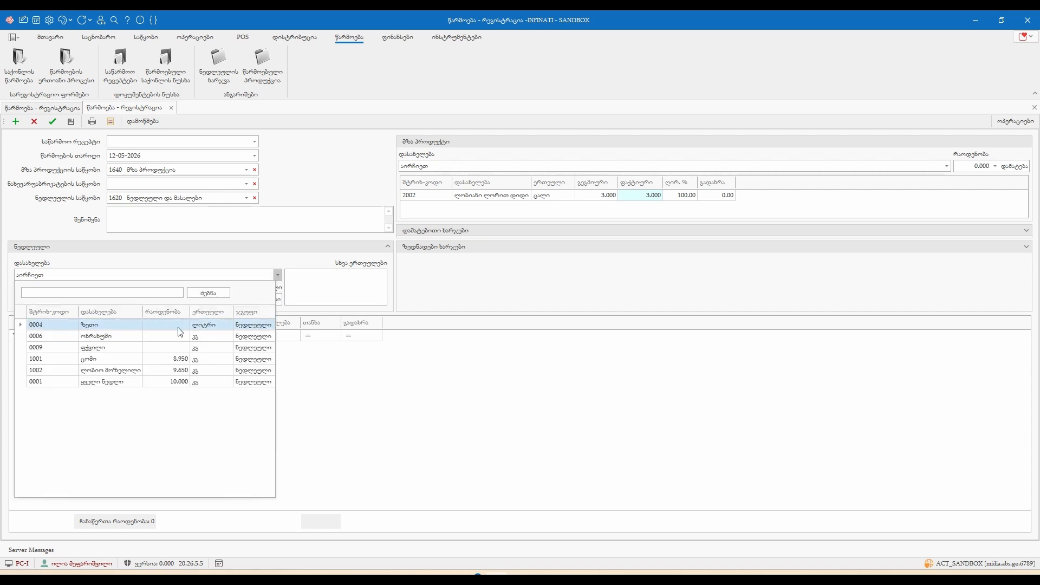
pyautogui.click(128, 361)
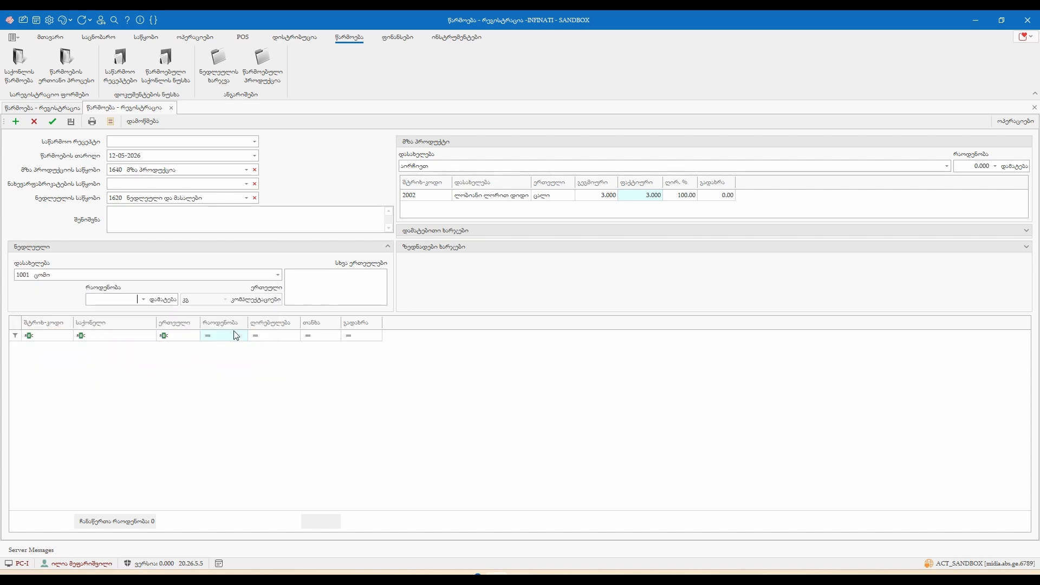
pyautogui.write('1.2')
pyautogui.click(161, 300)
# Add raw material "1002 ლობიო მოზელილი" with a quantity of 0.7 kg to the production document
pyautogui.click(277, 274)
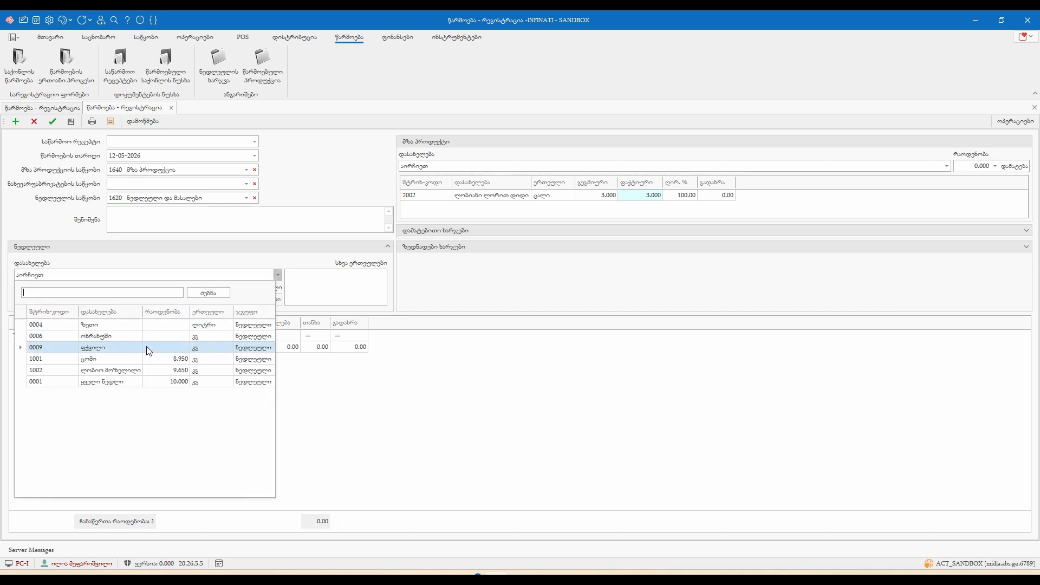
pyautogui.click(145, 368)
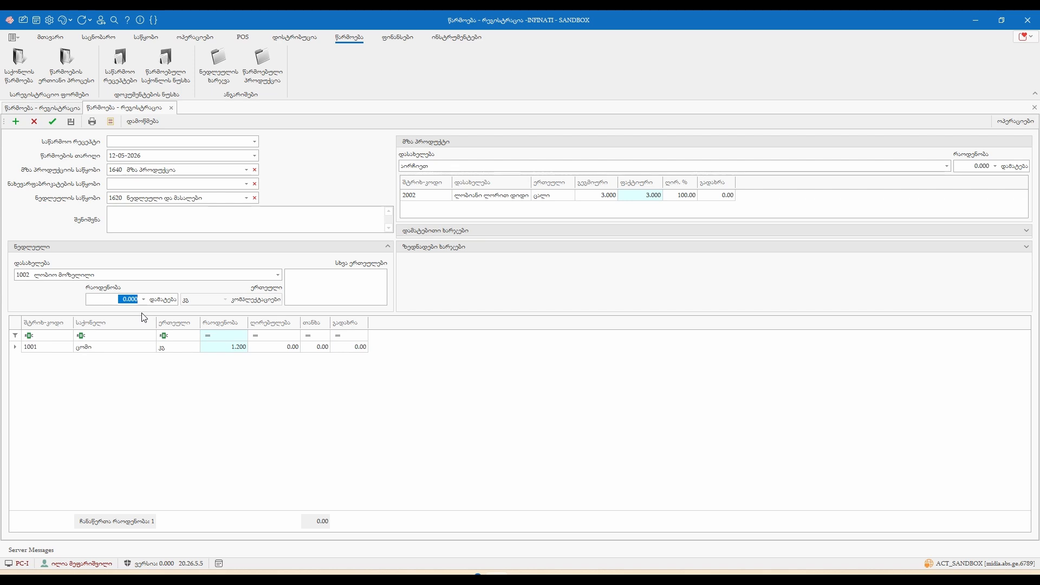
pyautogui.write('0.7')
pyautogui.click(162, 299)
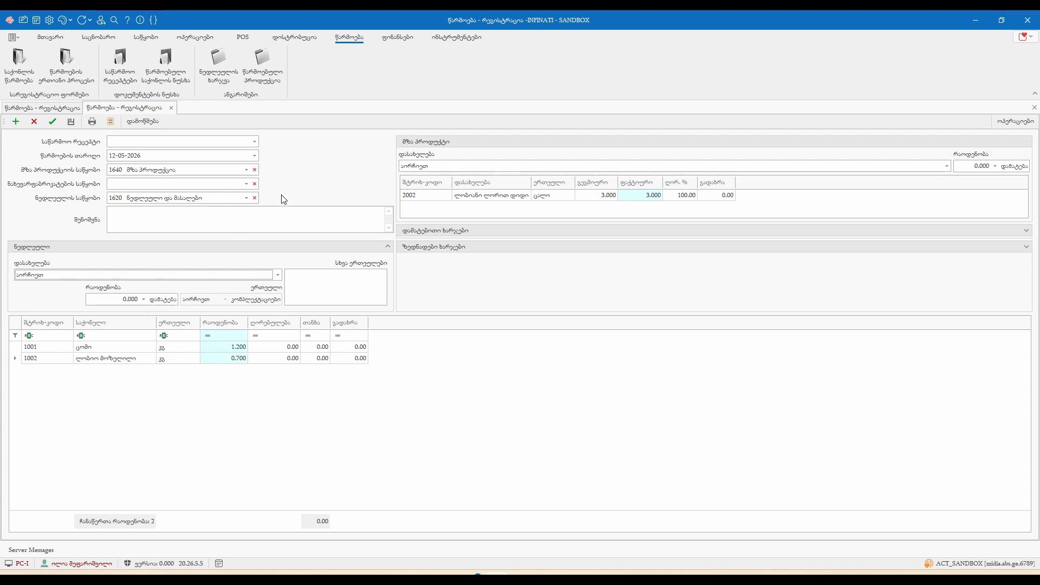
# Save and post the manually filled production document, and close both production registration forms
pyautogui.hotkey('ctrl', 's')
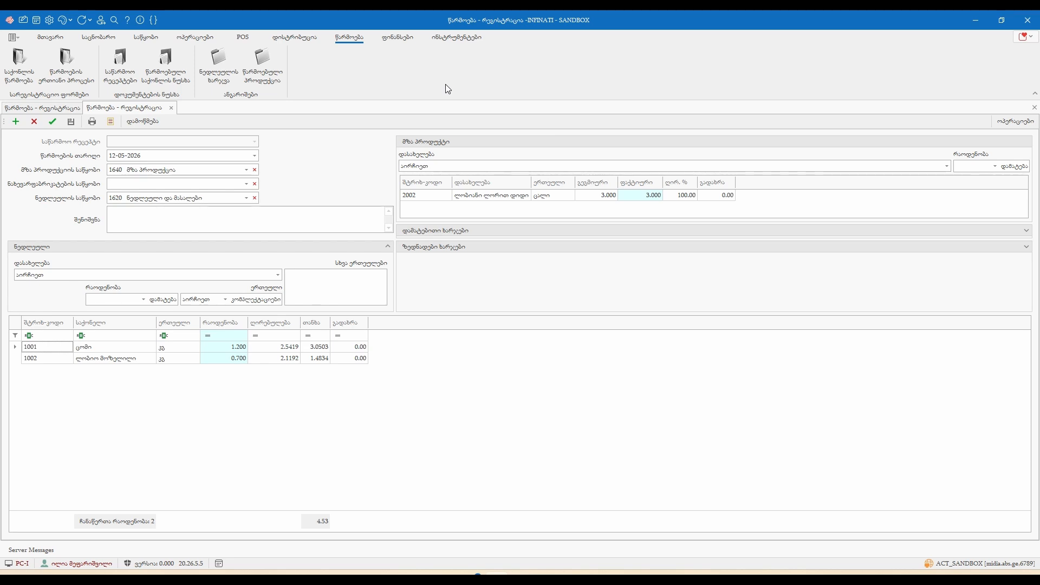
pyautogui.click(150, 122)
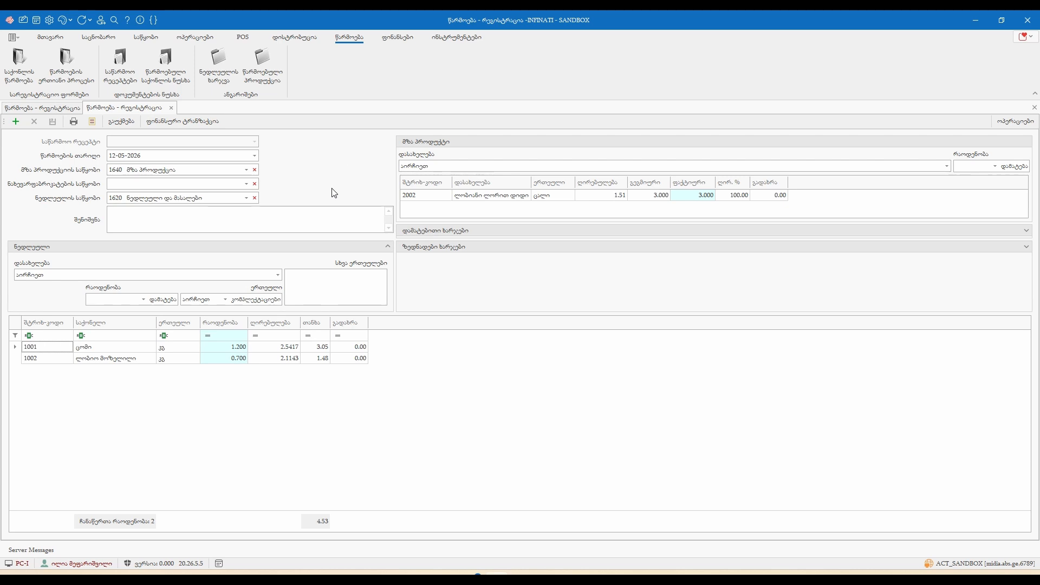
pyautogui.click(171, 107)
pyautogui.click(91, 108)
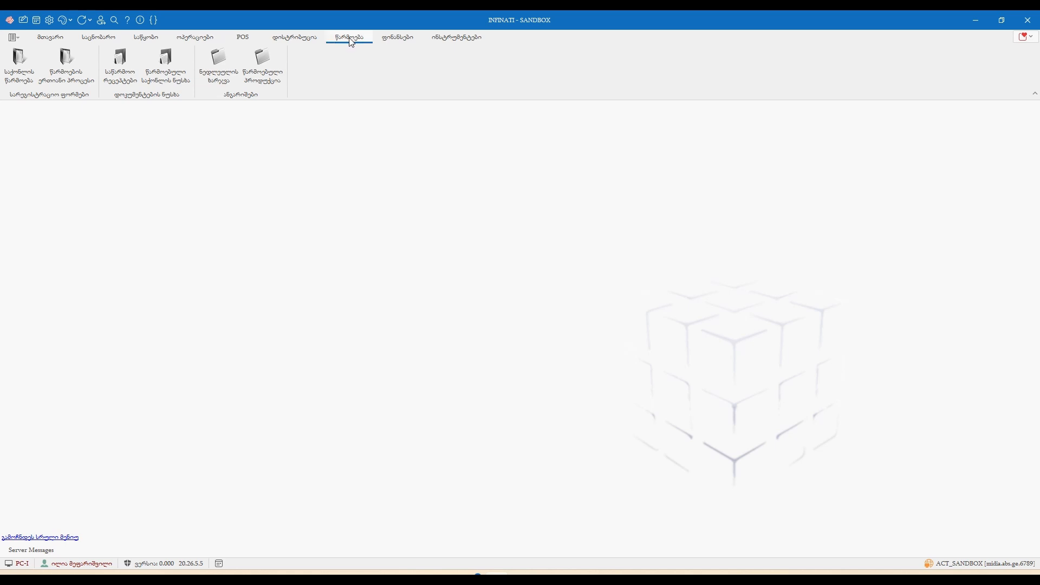
# Open the list of produced goods and view the raw materials of the production document with quantity 3
pyautogui.click(165, 79)
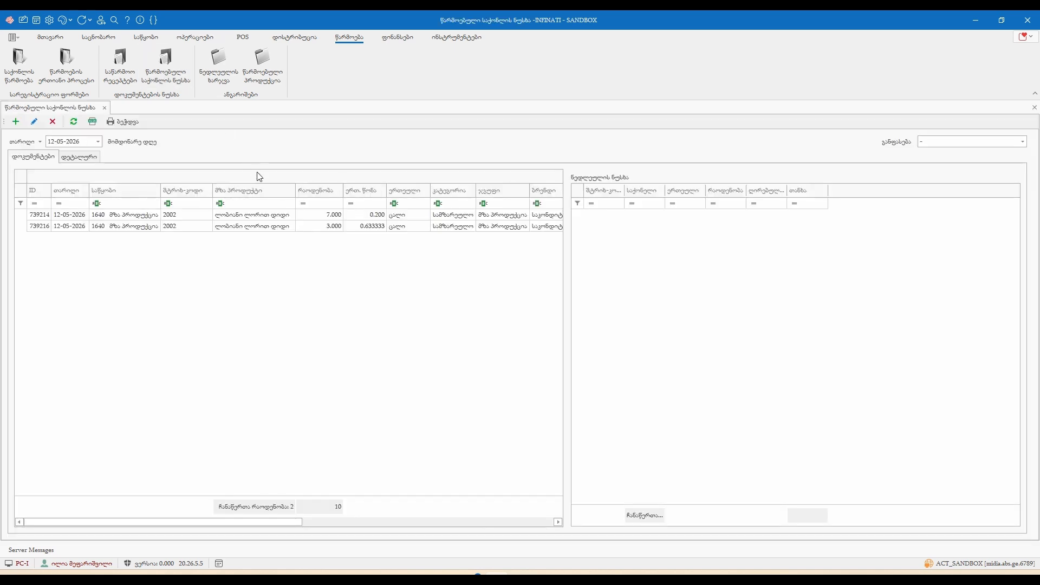
pyautogui.moveTo(312, 215); pyautogui.dragTo(312, 223)
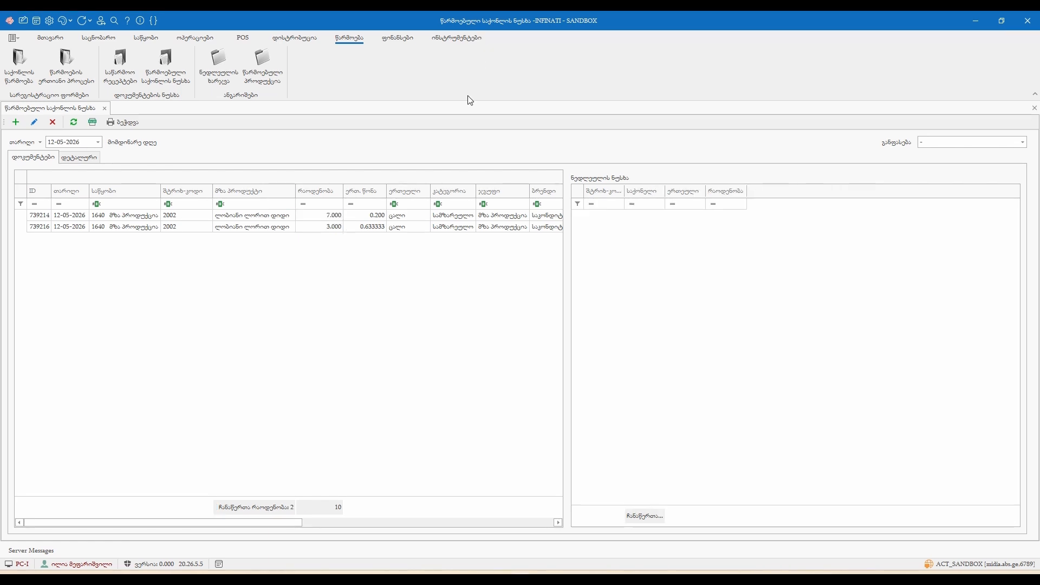
pyautogui.click(286, 227)
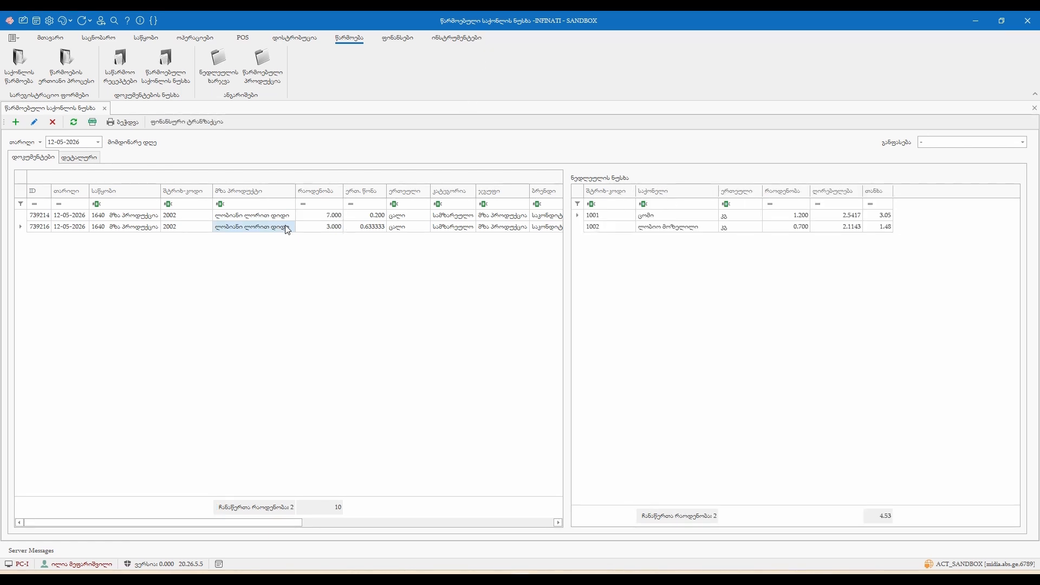
# Open the production document with quantity 3 for editing and cancel its posting
pyautogui.rightClick(287, 229)
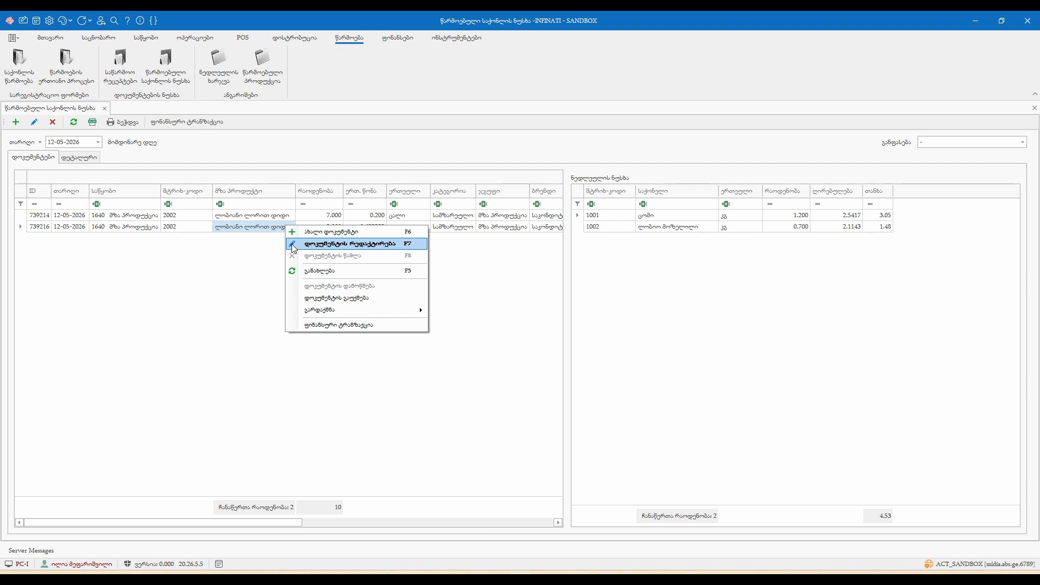
pyautogui.click(293, 244)
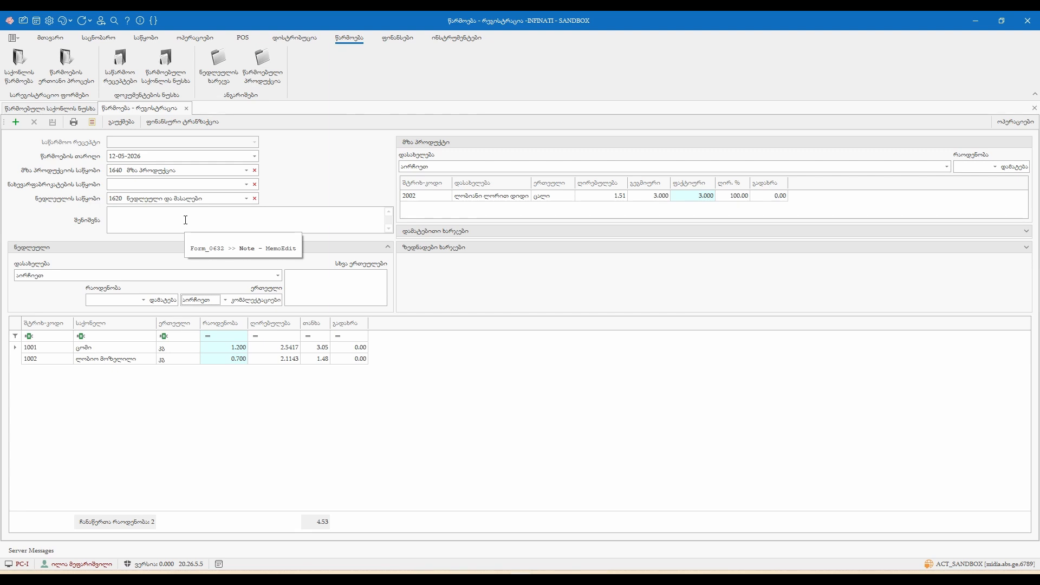
pyautogui.click(120, 125)
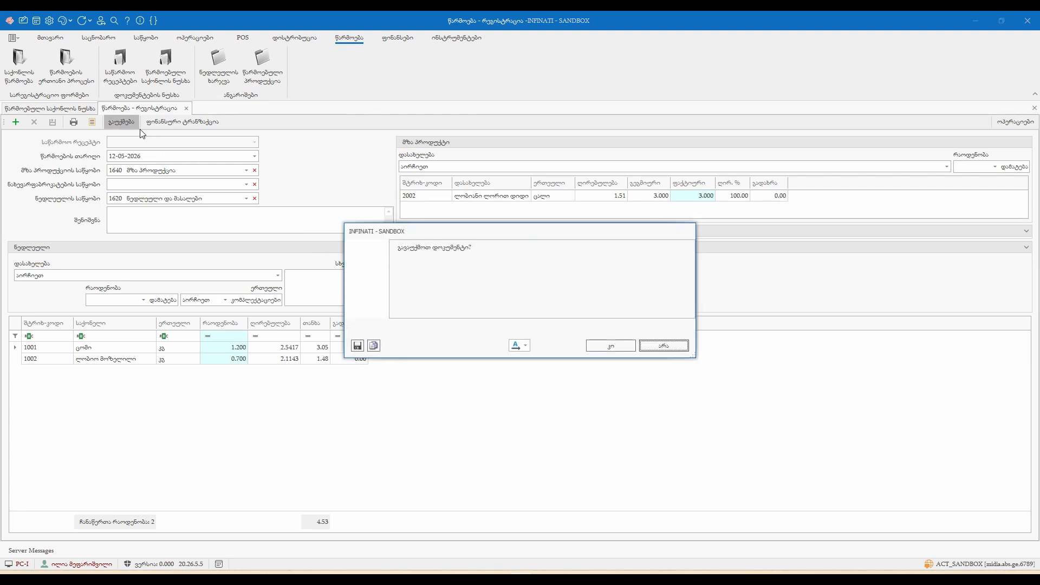
pyautogui.click(626, 349)
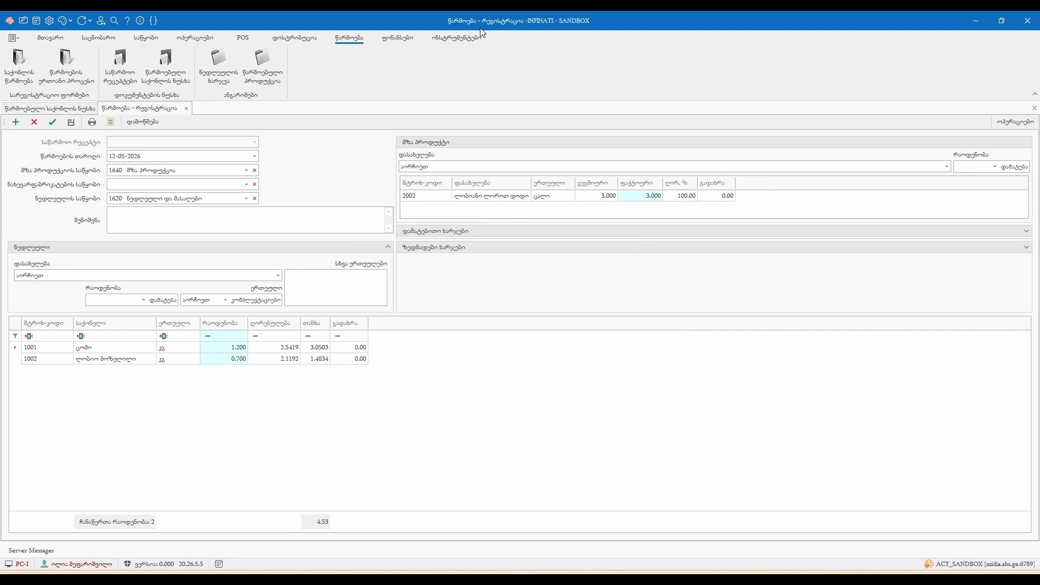
# Set the quantity of raw material "1001 ცომი" to 3 kg in the production document
pyautogui.click(216, 349)
pyautogui.click(215, 348)
pyautogui.write('3')
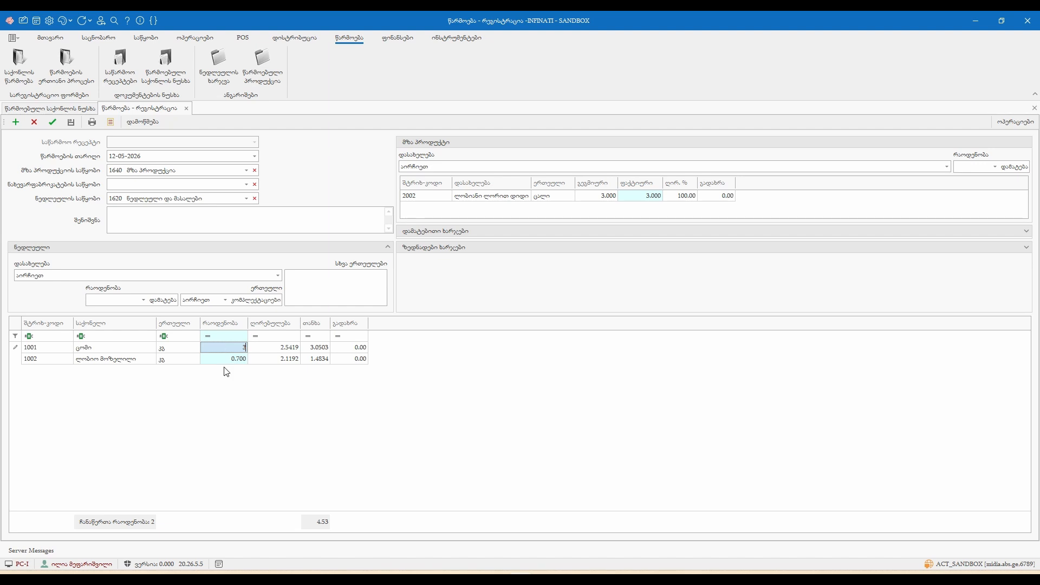
pyautogui.press('Return')
# Set the quantity of raw material "1002 ლობიო მოზელილი" to 1.2 kg and post the production document again
pyautogui.click(215, 360)
pyautogui.click(214, 359)
pyautogui.write('1.2')
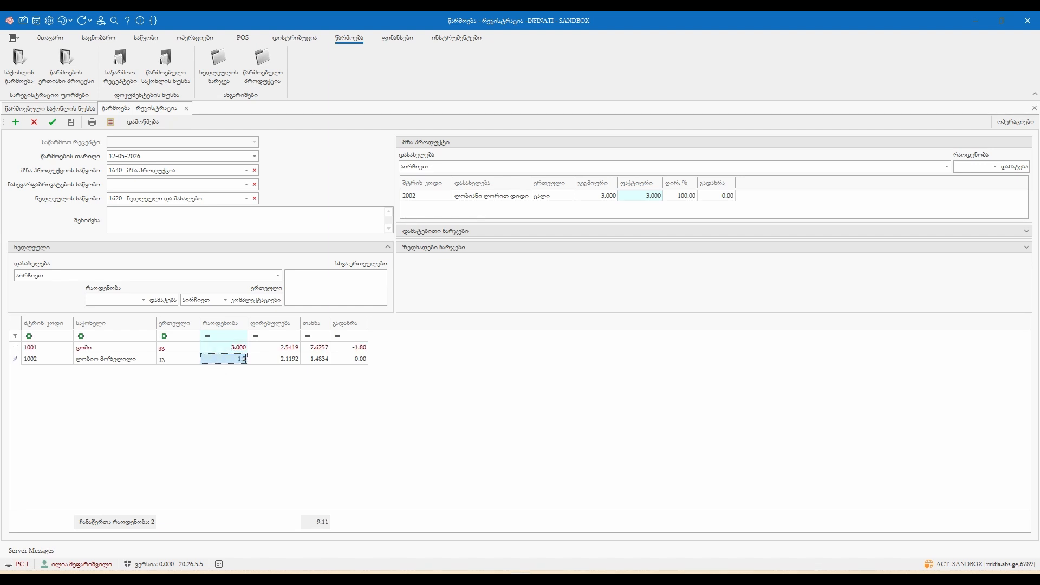
pyautogui.press('Return')
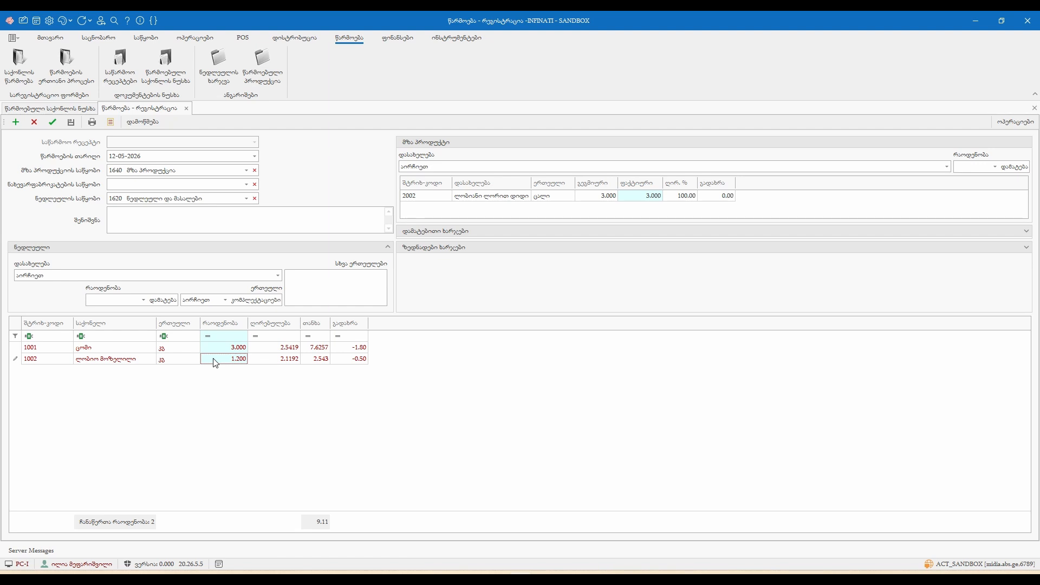
pyautogui.click(156, 126)
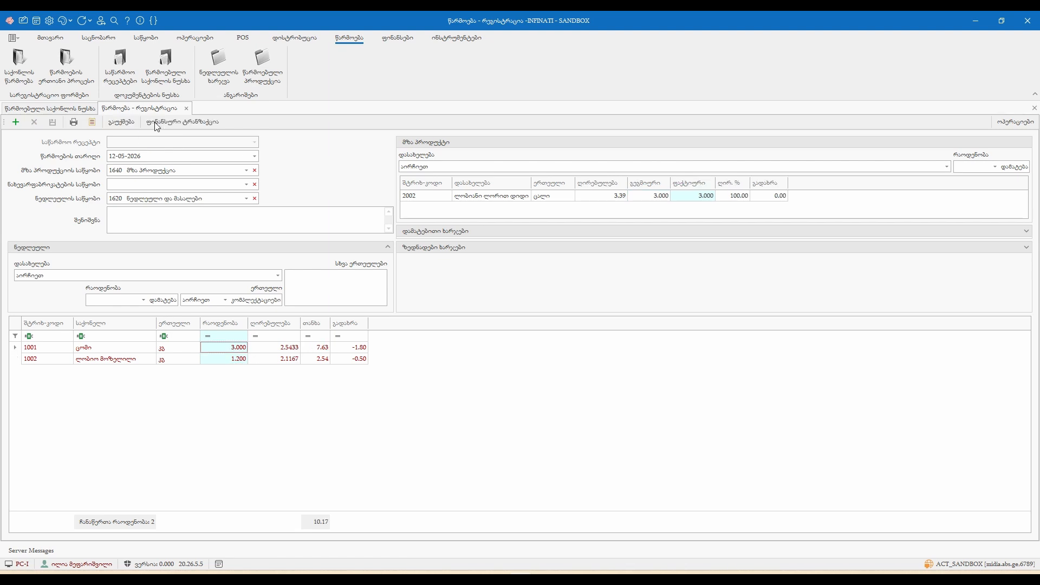